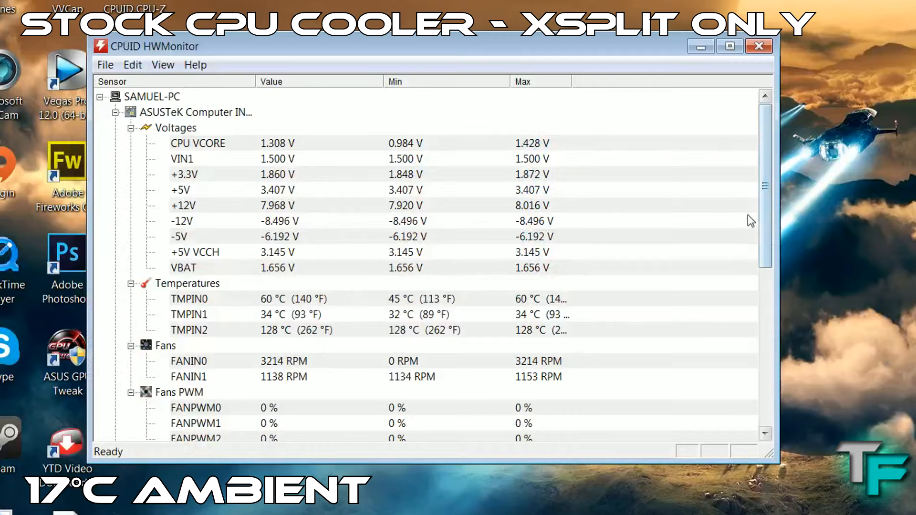
pyautogui.moveTo(762, 210); pyautogui.dragTo(756, 244)
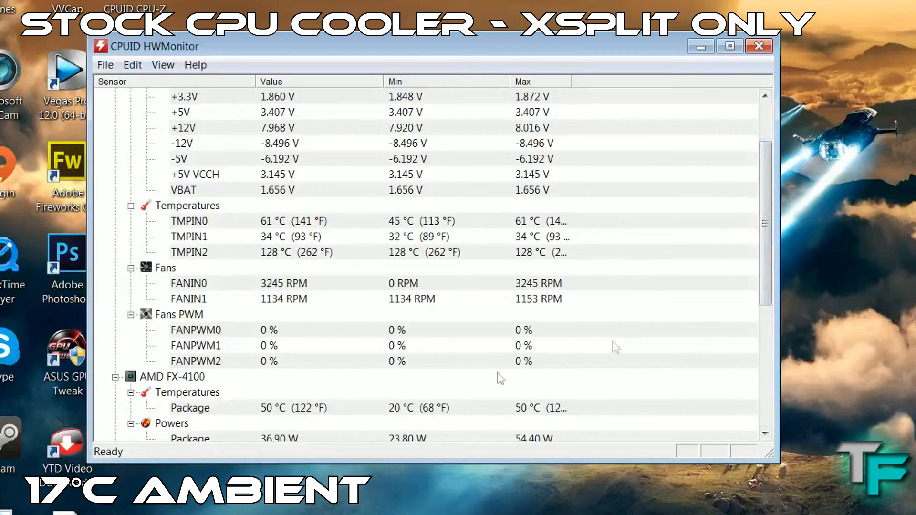
pyautogui.moveTo(768, 262); pyautogui.dragTo(762, 295)
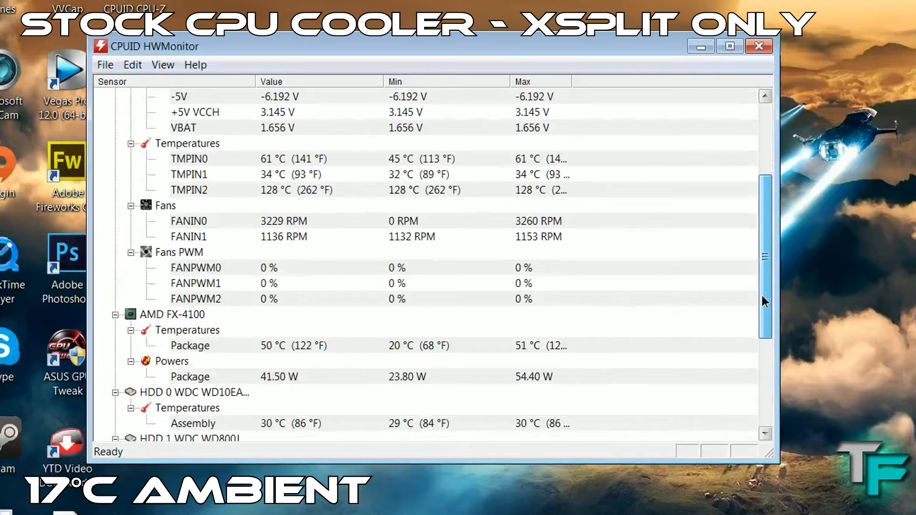
pyautogui.moveTo(763, 296); pyautogui.dragTo(753, 315)
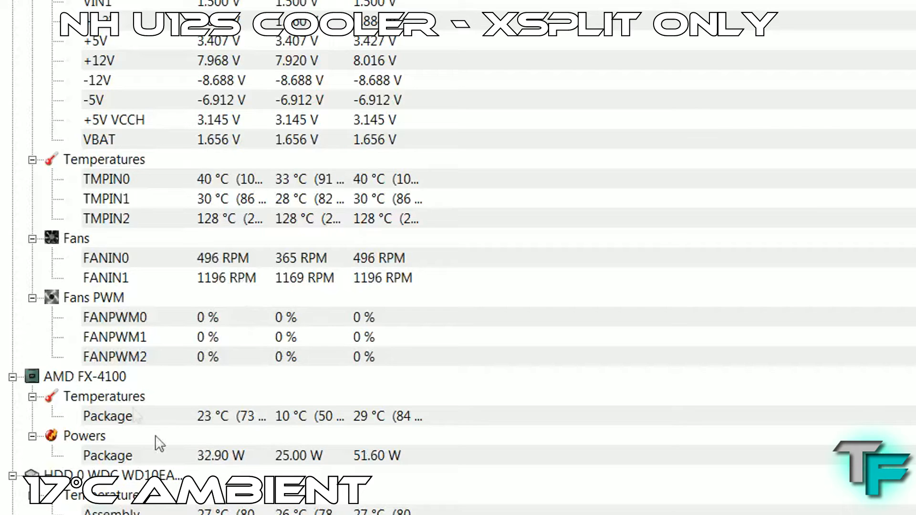
# Highlight the AMD FX-4100 Package temperature row reading 62 °C under the stock cooler
pyautogui.click(207, 423)
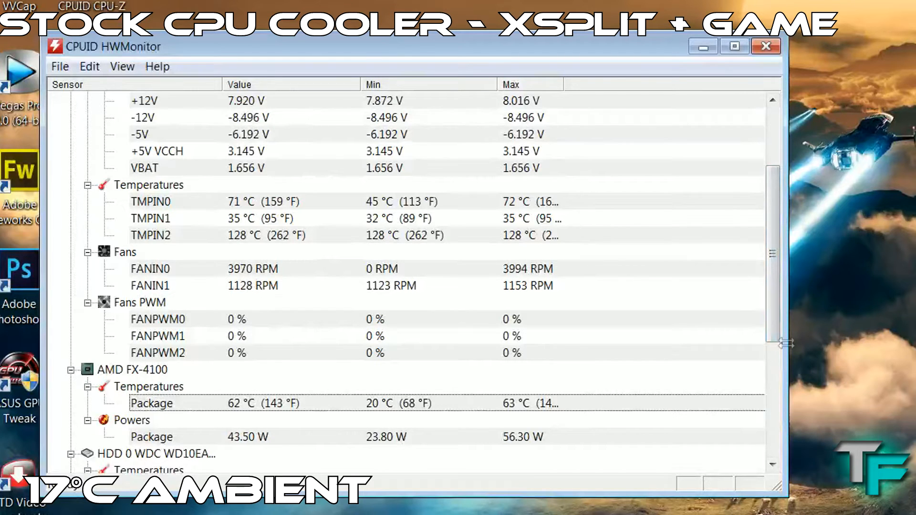
pyautogui.moveTo(777, 326)
pyautogui.mouseDown()
pyautogui.moveTo(778, 305)
pyautogui.moveTo(753, 449)
pyautogui.mouseUp()
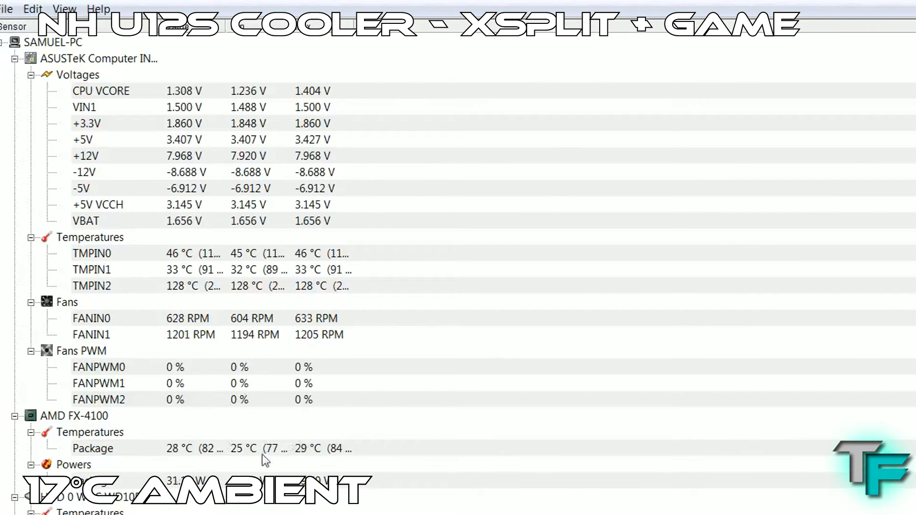
# Highlight the Package temperature at 28 °C and the FANIN1 fan speed under the NH-U12S cooler
pyautogui.click(248, 457)
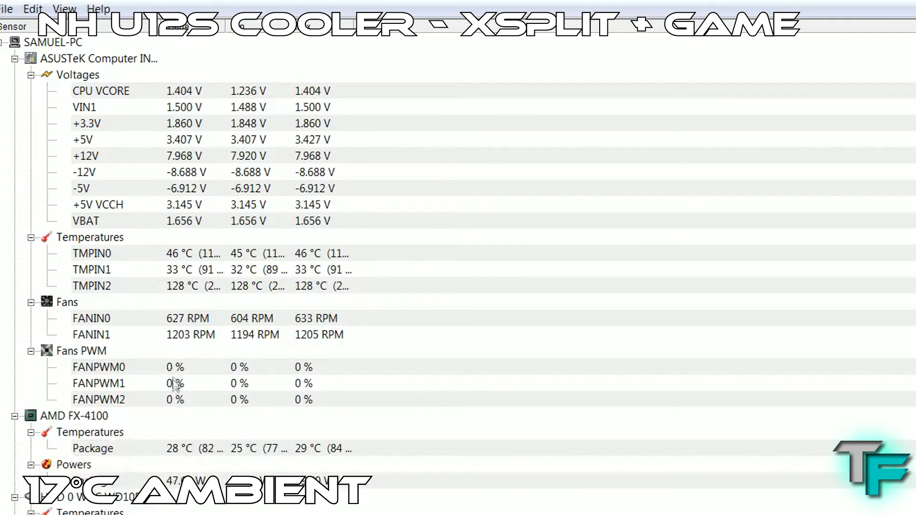
pyautogui.click(191, 335)
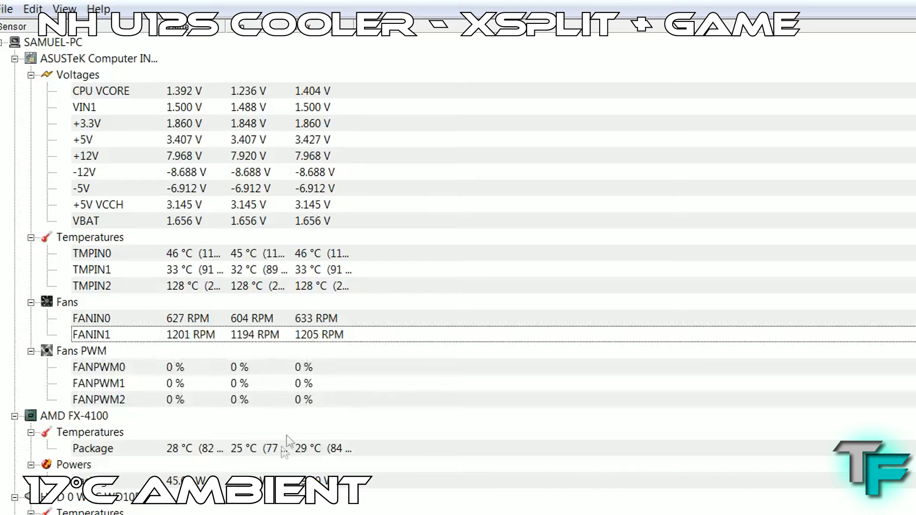
pyautogui.click(233, 456)
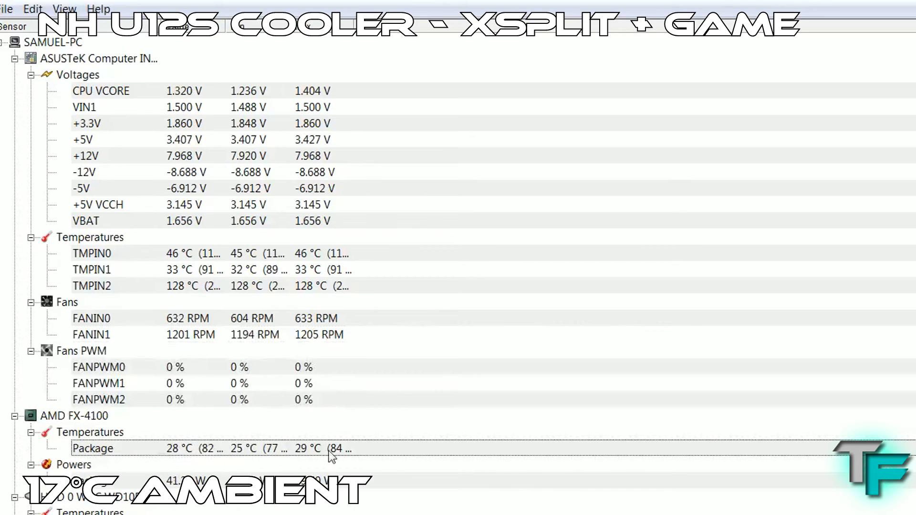